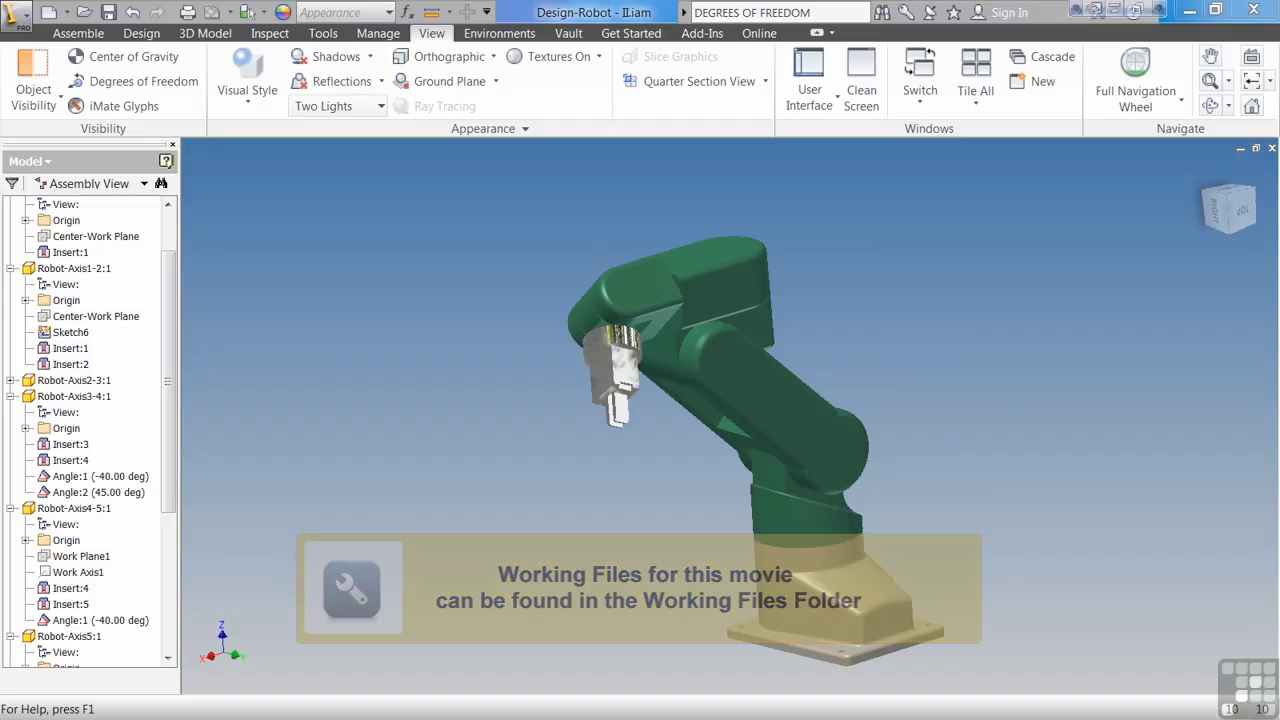
# Step: Swing the Robot-Axis2-3 arm and rotate Robot-Axis1-2 on the base to test the joints' free motion
pyautogui.click(96, 32)
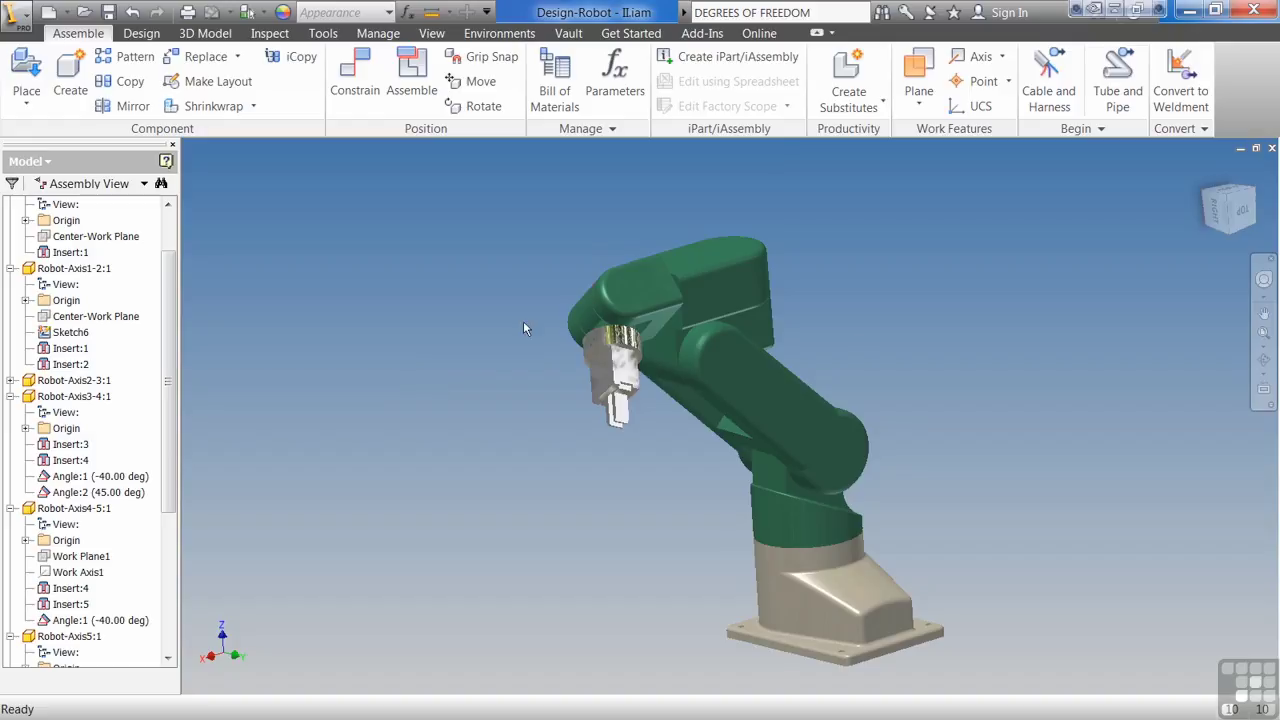
pyautogui.moveTo(743, 390); pyautogui.dragTo(727, 350)
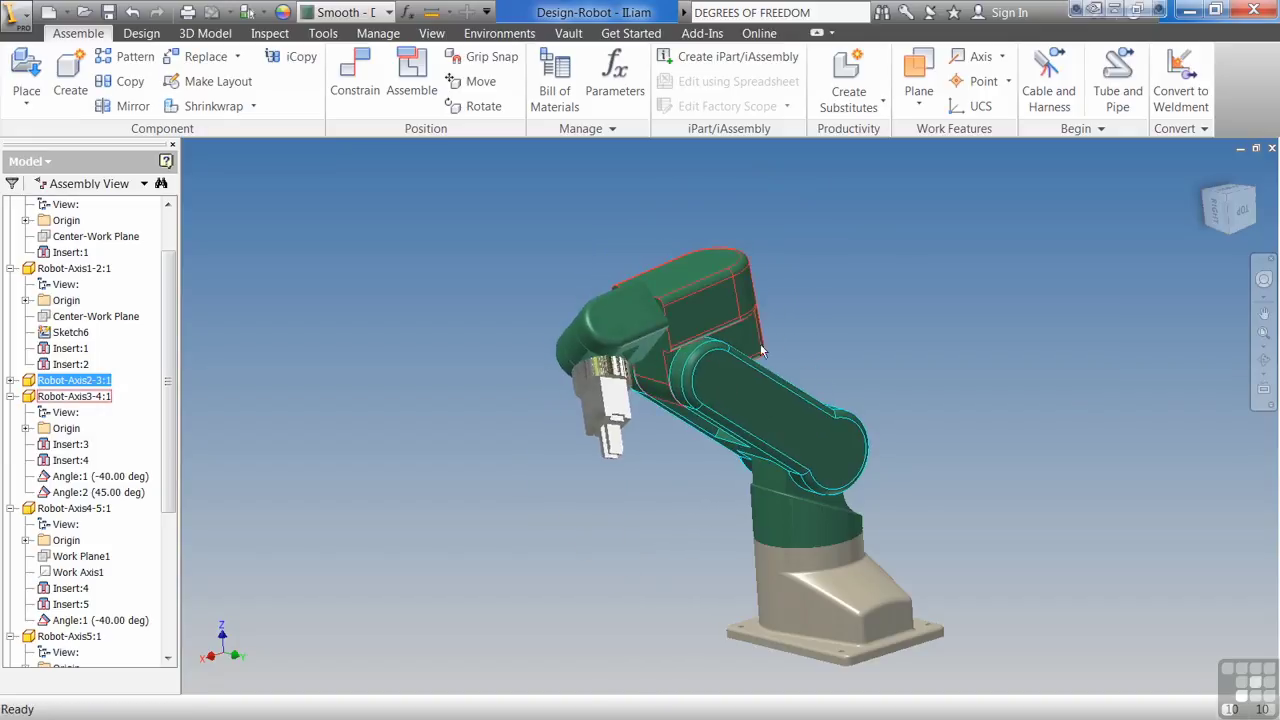
pyautogui.moveTo(827, 539)
pyautogui.mouseDown()
pyautogui.moveTo(751, 538)
pyautogui.moveTo(830, 539)
pyautogui.mouseUp()
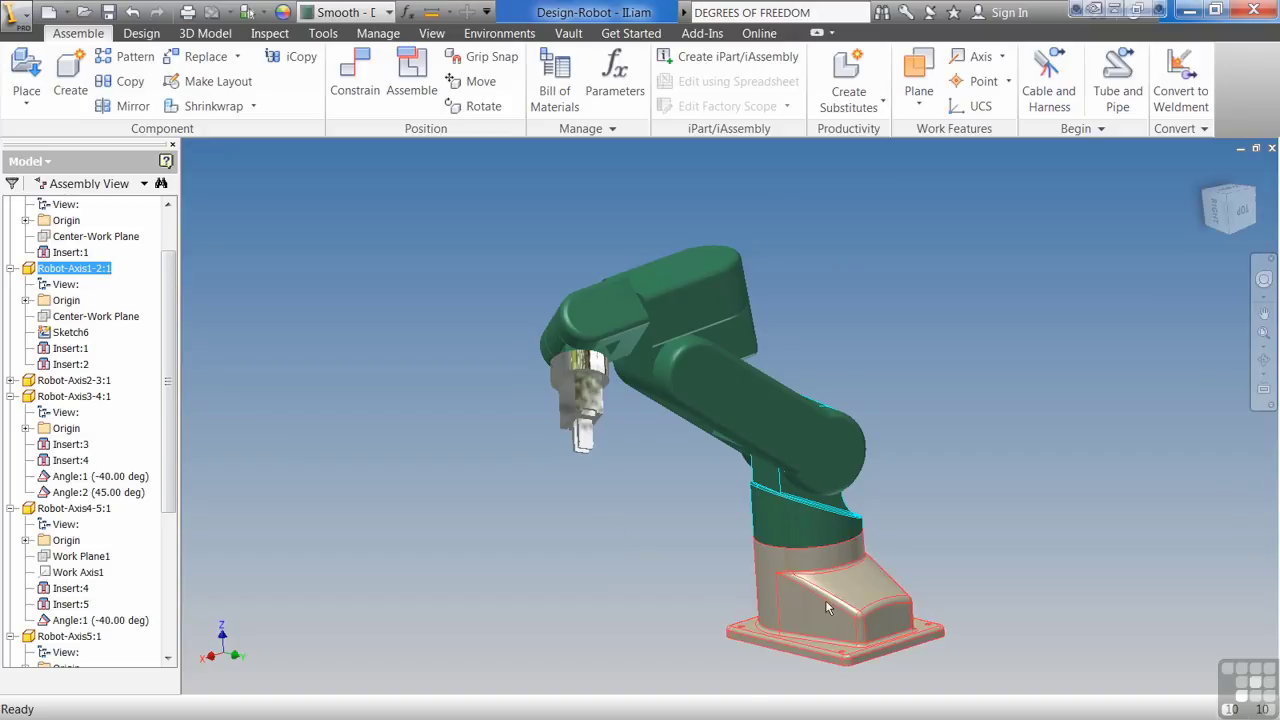
pyautogui.moveTo(803, 538); pyautogui.dragTo(775, 545)
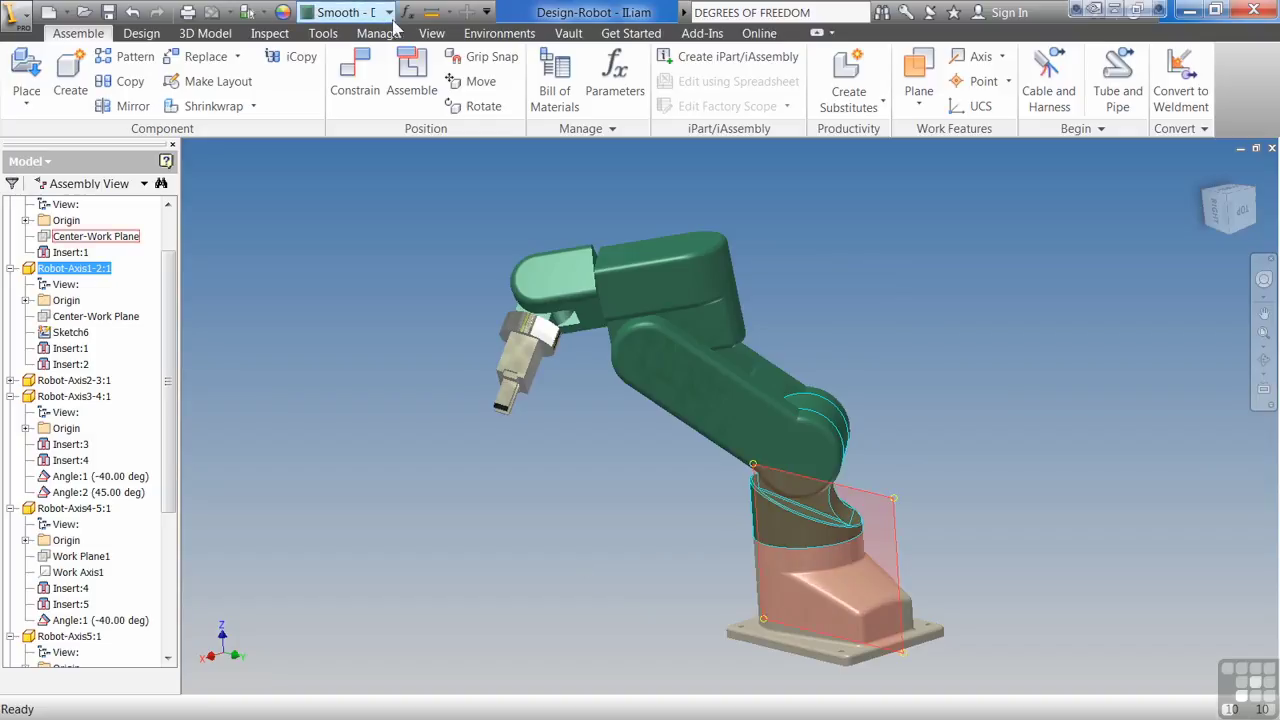
# Step: Show the degrees of freedom symbols on the robot assembly, and hide them again
pyautogui.click(433, 36)
pyautogui.click(180, 85)
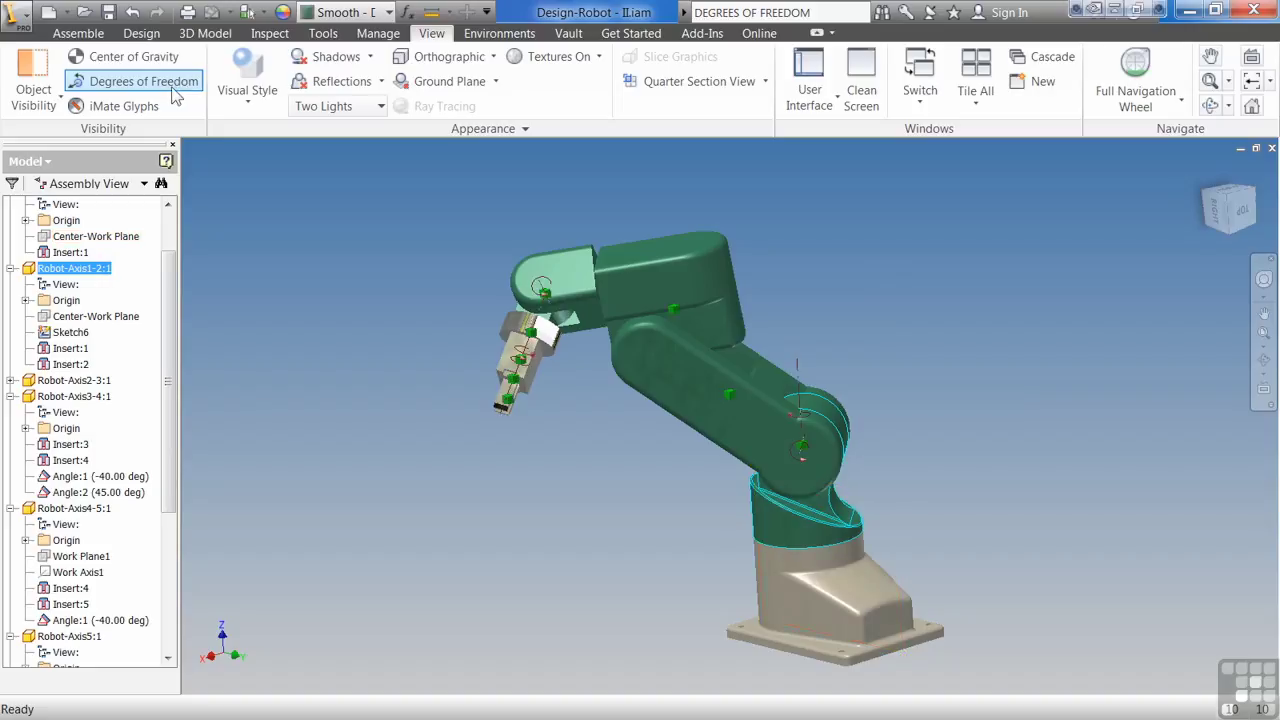
pyautogui.click(180, 85)
pyautogui.click(78, 33)
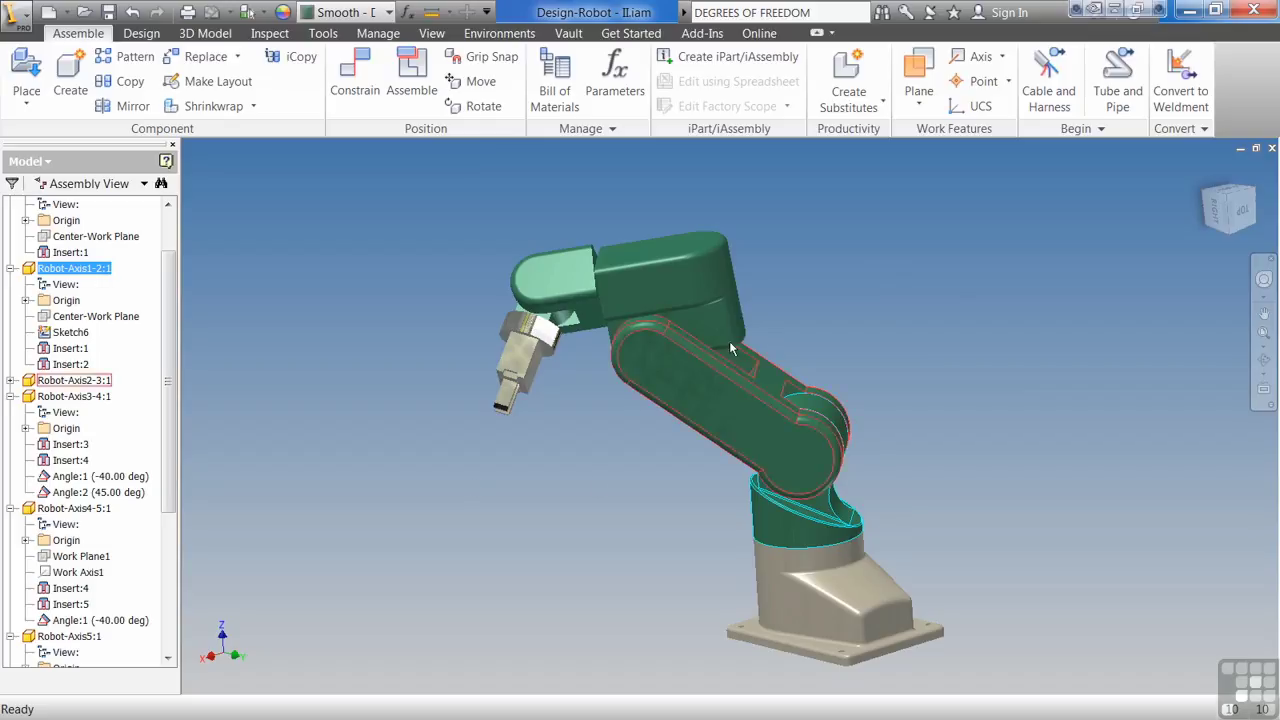
# Step: Ground Robot-Axis1-2, test the arm's motion by lowering its front end, and undo that movement
pyautogui.rightClick(675, 300)
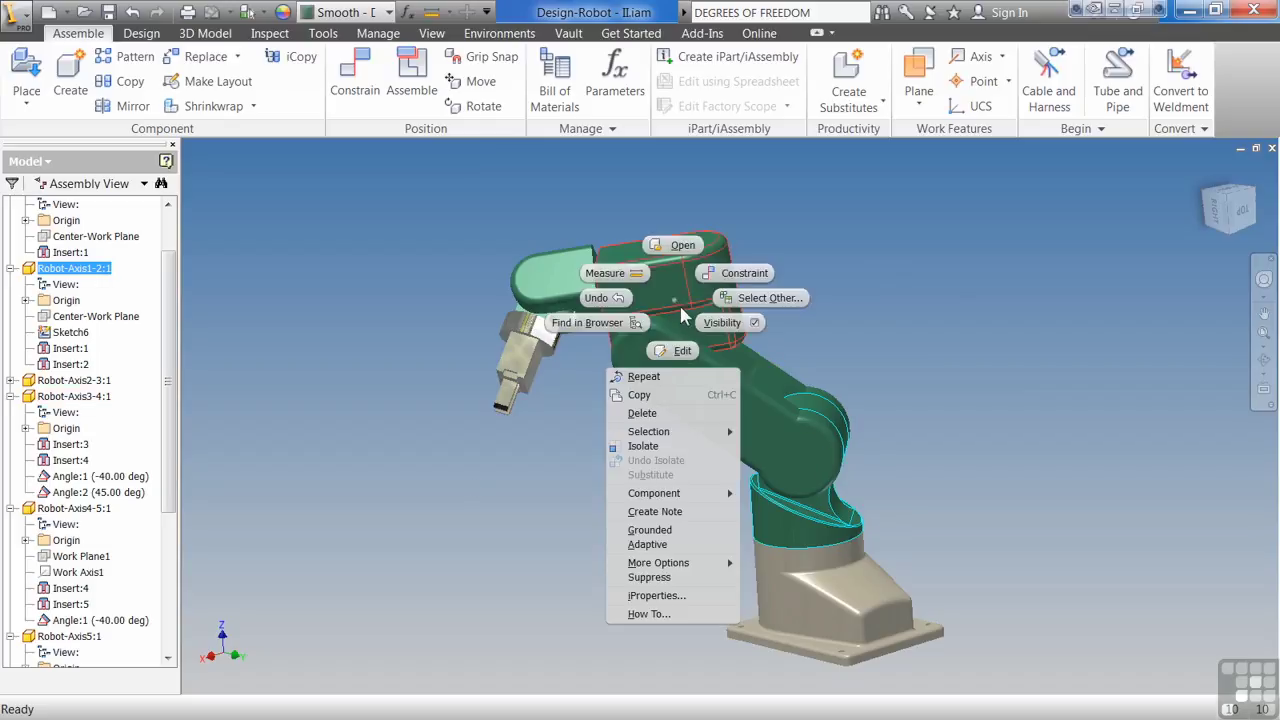
pyautogui.click(645, 532)
pyautogui.moveTo(570, 322); pyautogui.dragTo(485, 130)
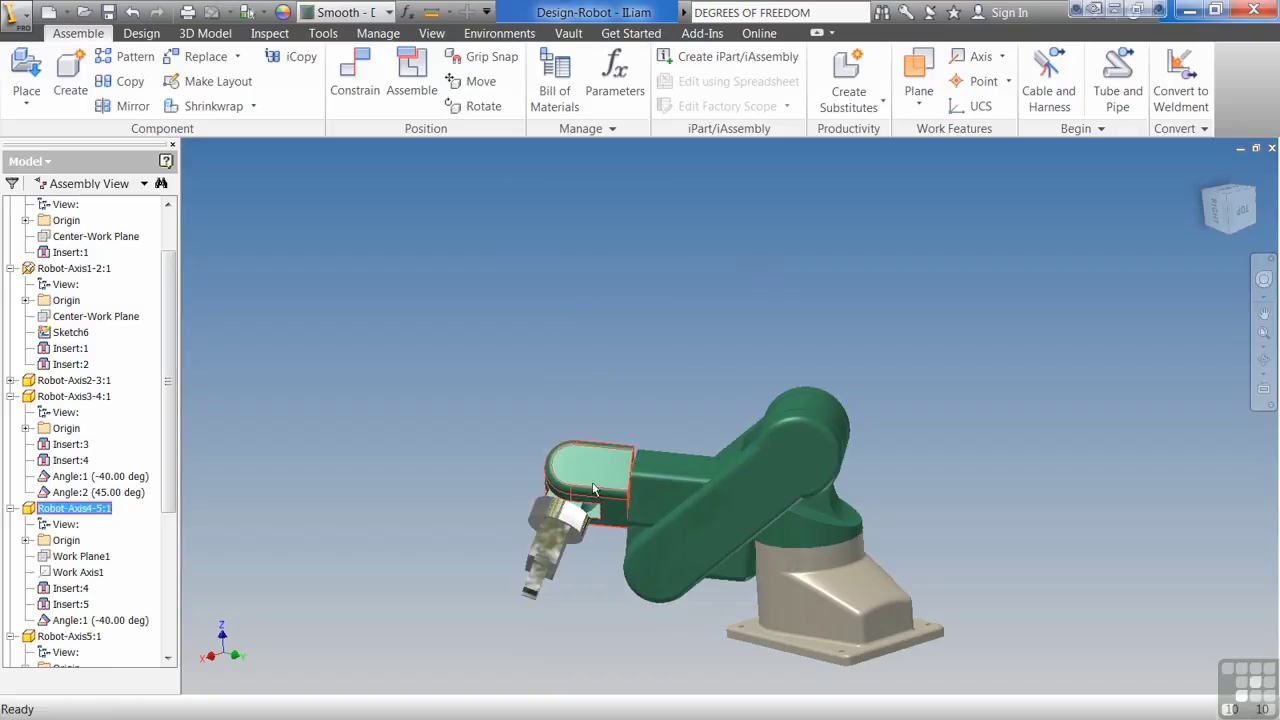
pyautogui.click(132, 12)
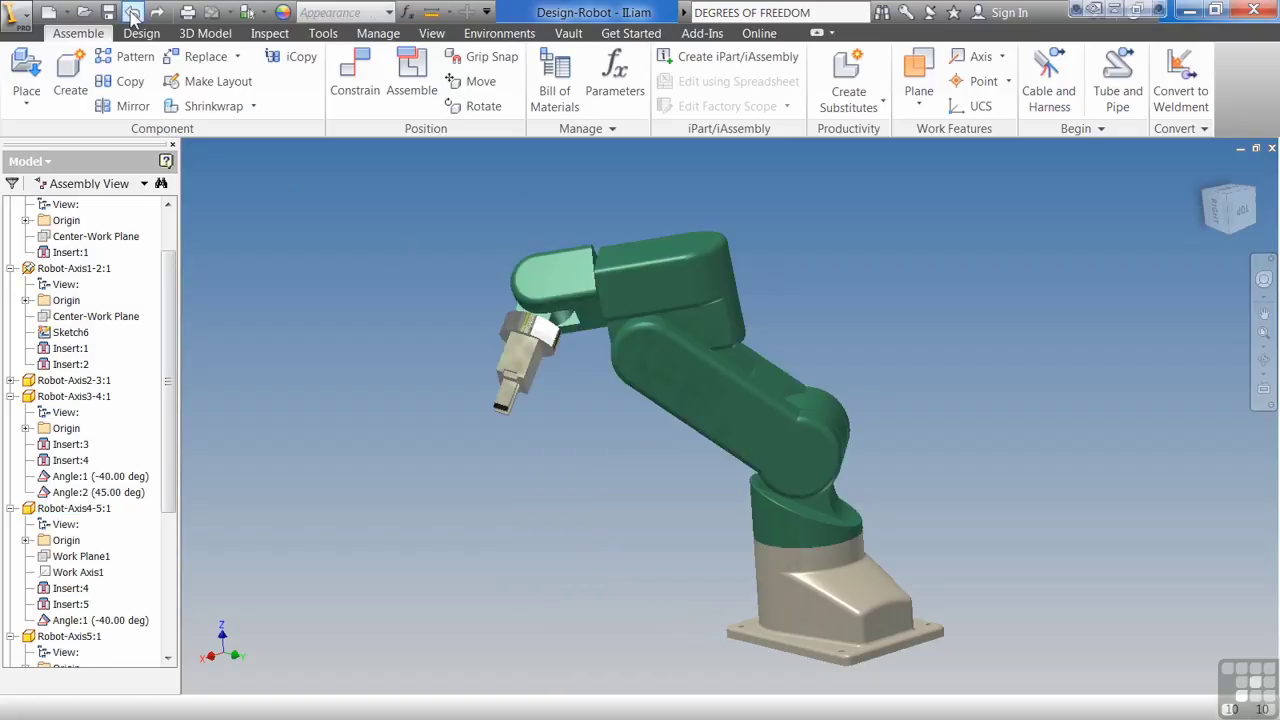
# Step: Ground Robot-Axis3-4 as well, try to move the arm while accepting any constraint error, and undo that movement
pyautogui.rightClick(628, 296)
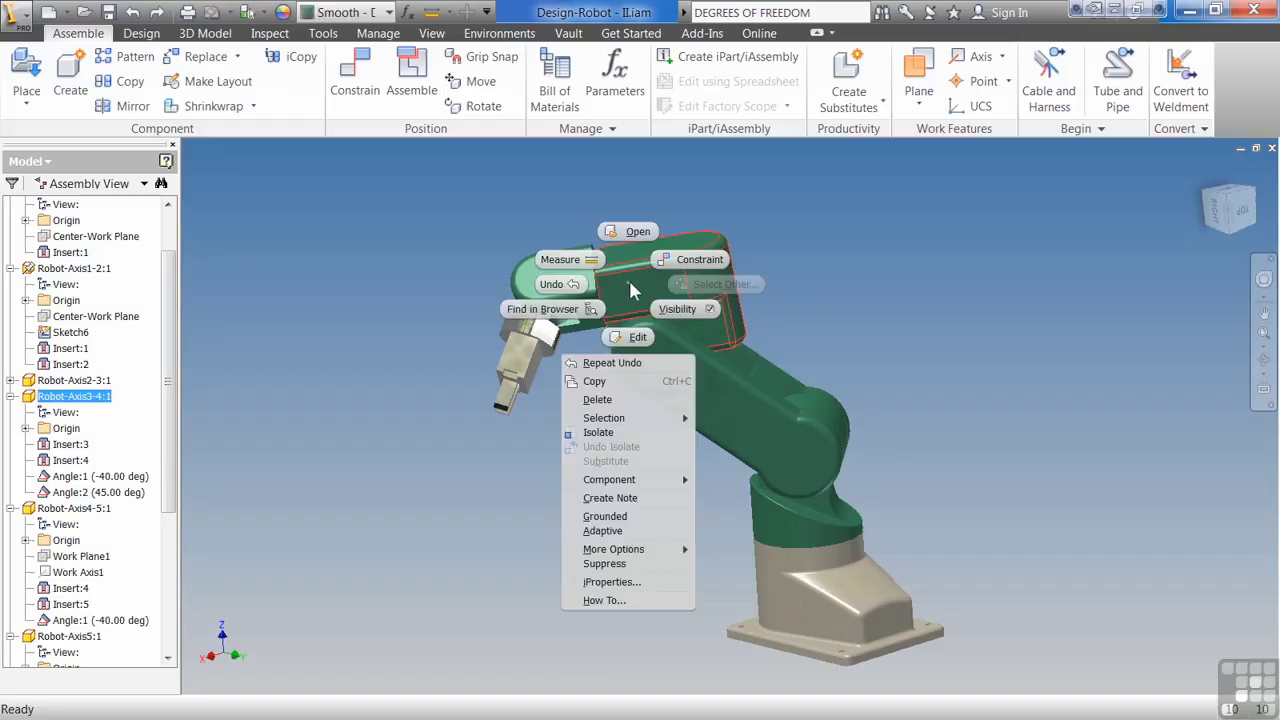
pyautogui.click(628, 516)
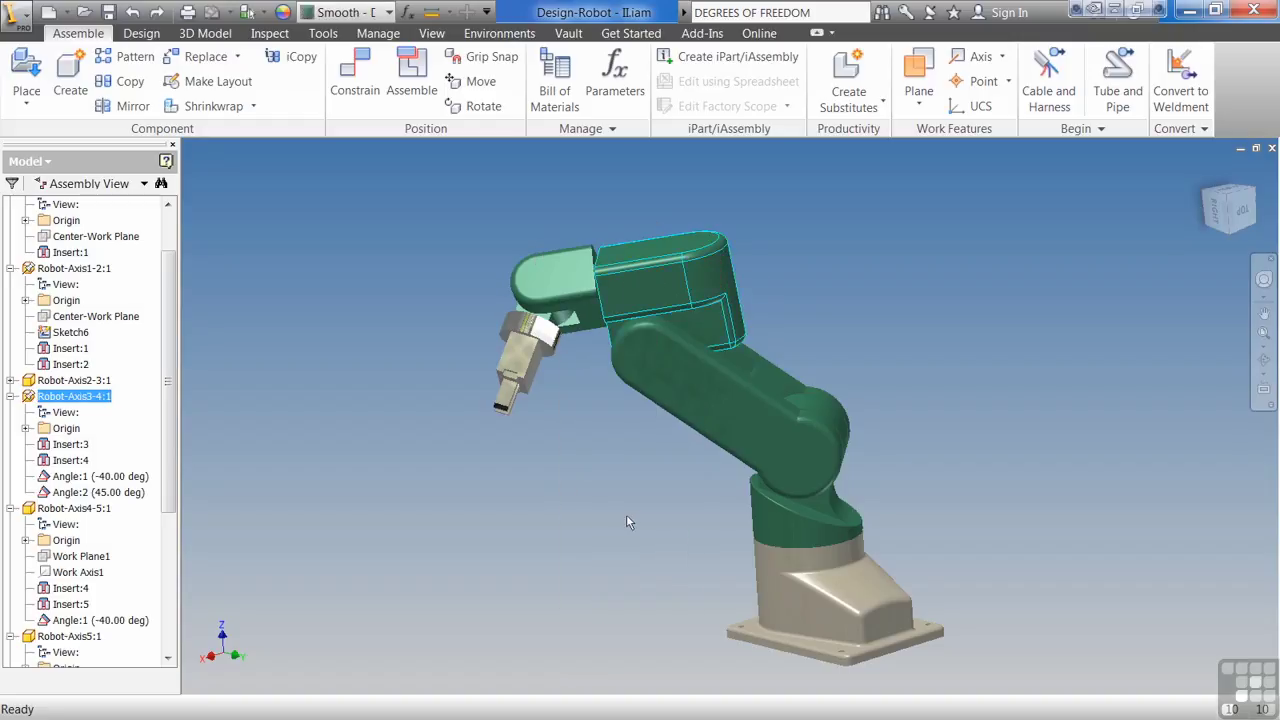
pyautogui.click(543, 304)
pyautogui.moveTo(543, 304); pyautogui.dragTo(550, 296)
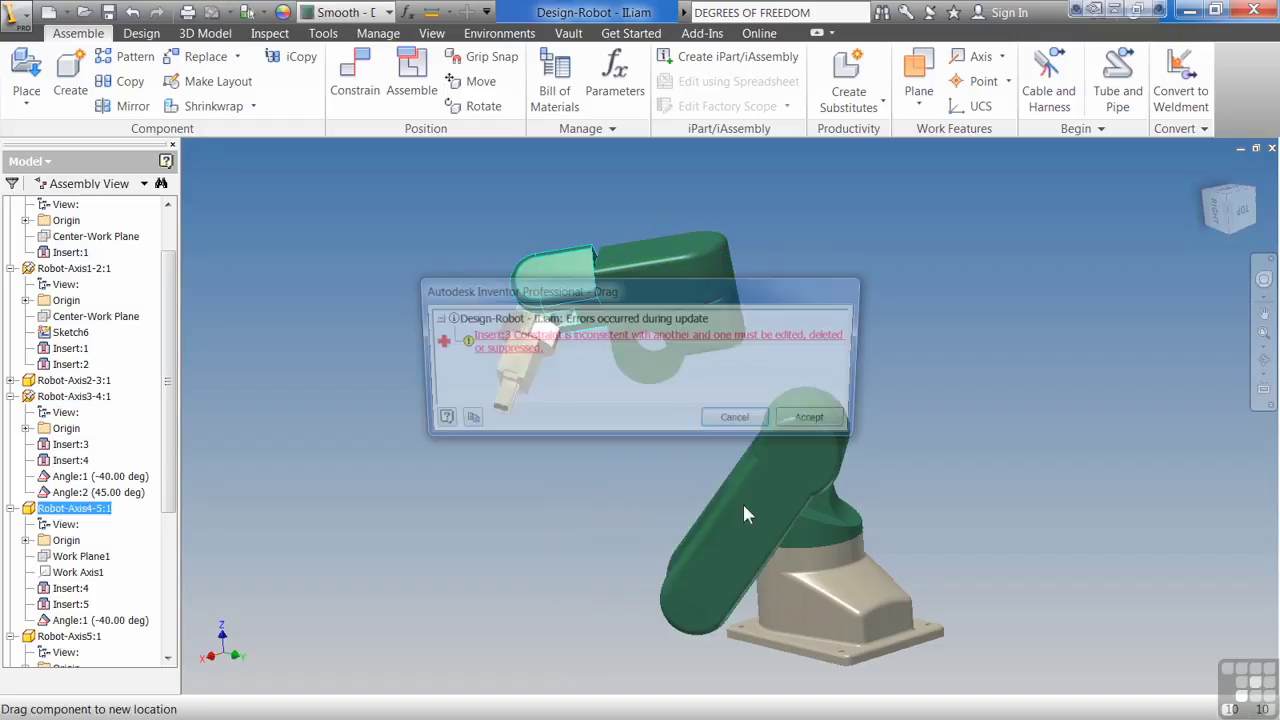
pyautogui.click(819, 423)
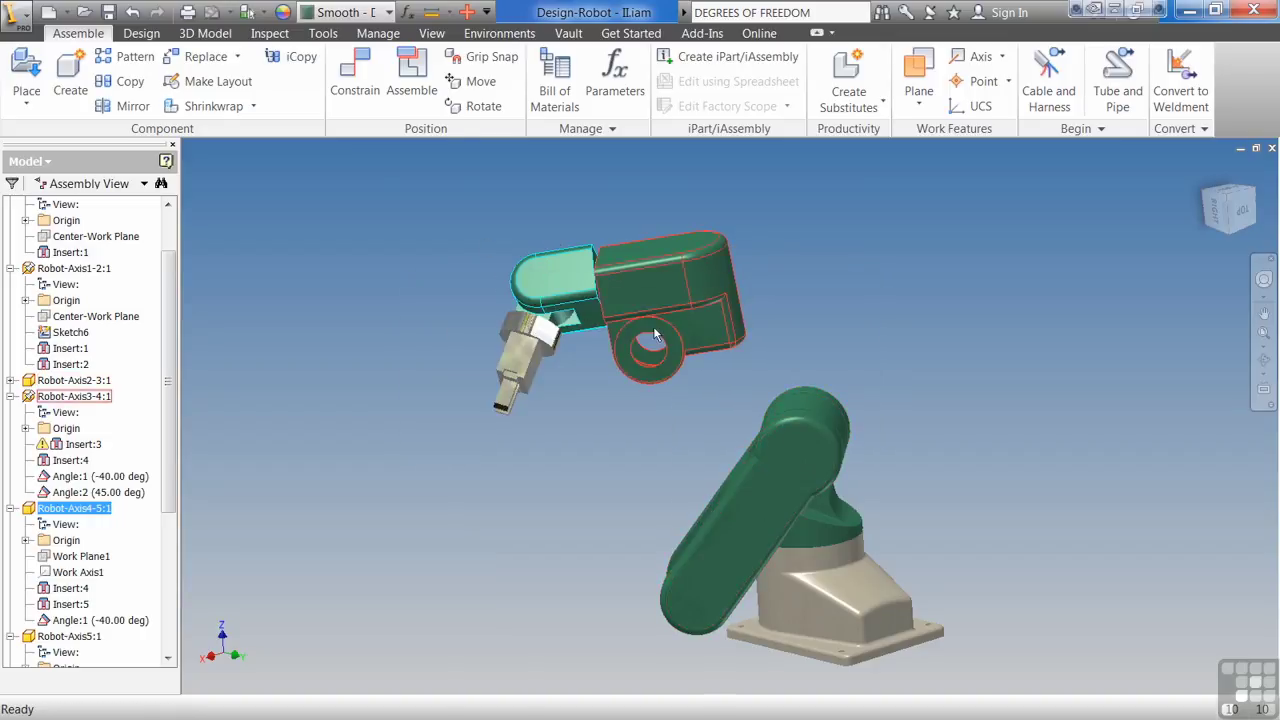
pyautogui.click(131, 12)
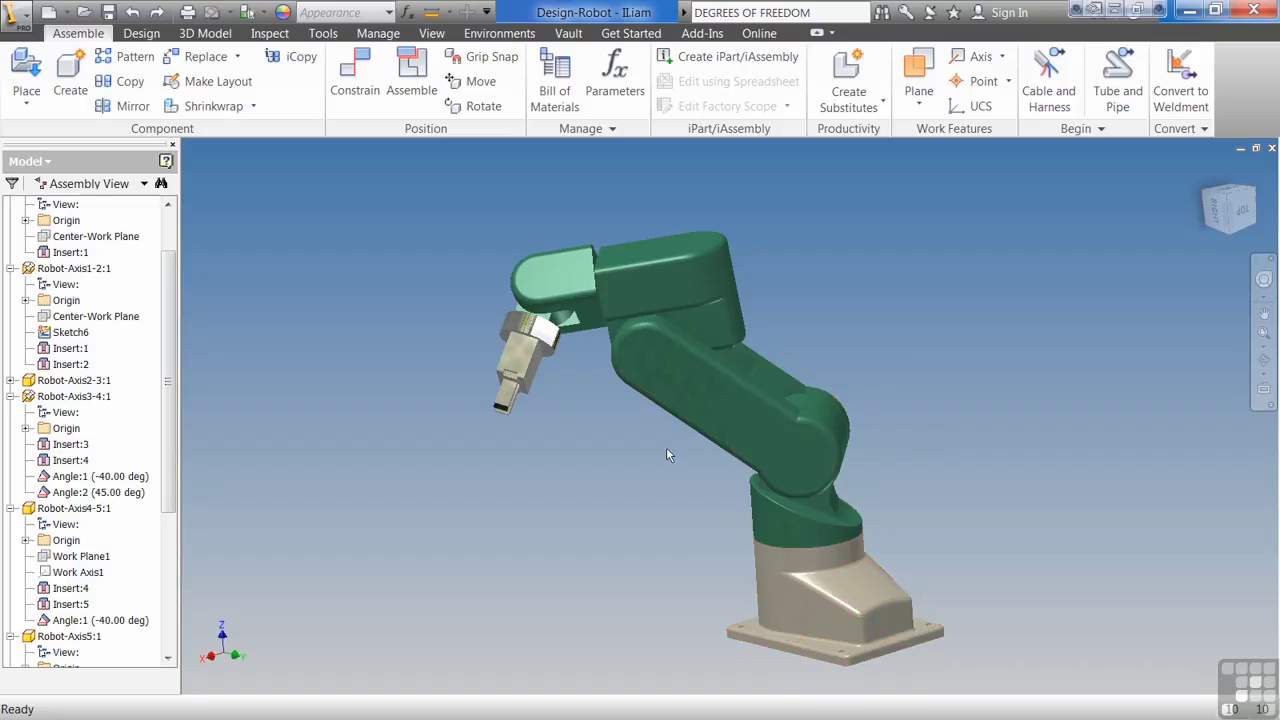
# Step: Remove the grounded setting from Robot-Axis3-4 and Robot-Axis1-2
pyautogui.rightClick(66, 397)
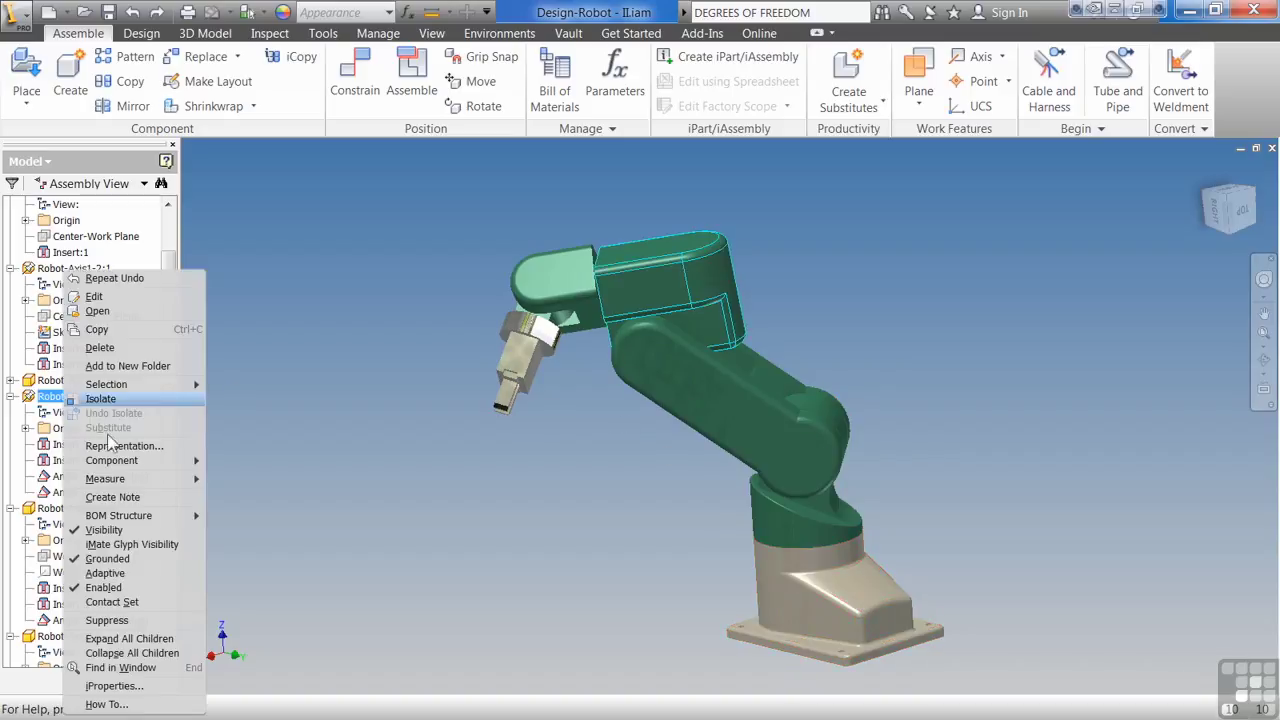
pyautogui.click(142, 573)
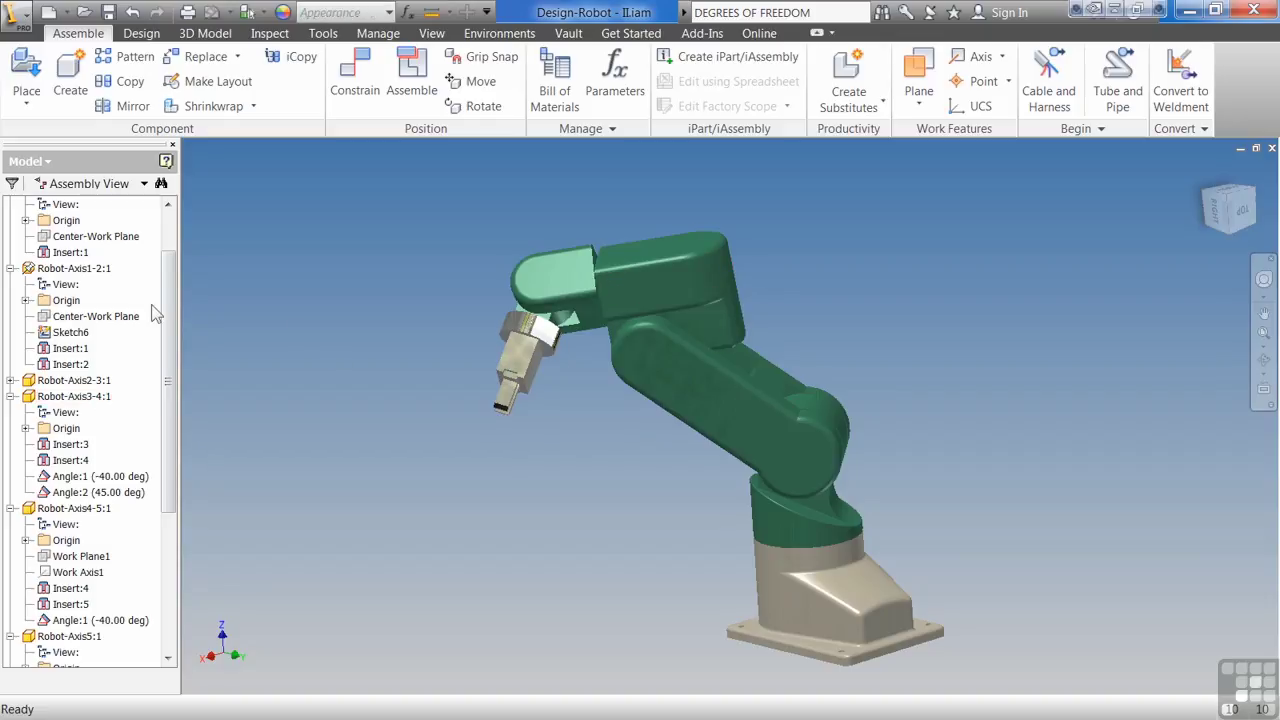
pyautogui.scroll(2, 137, 320)
pyautogui.rightClick(78, 332)
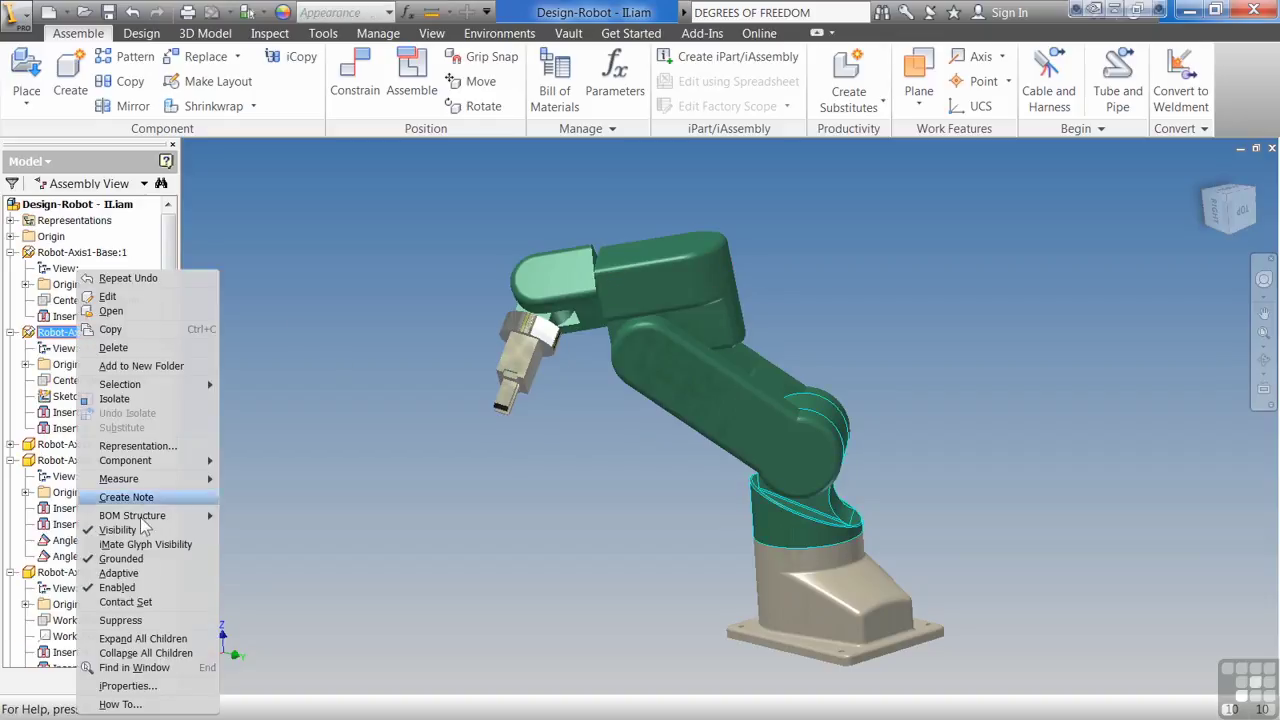
pyautogui.click(142, 559)
pyautogui.click(522, 515)
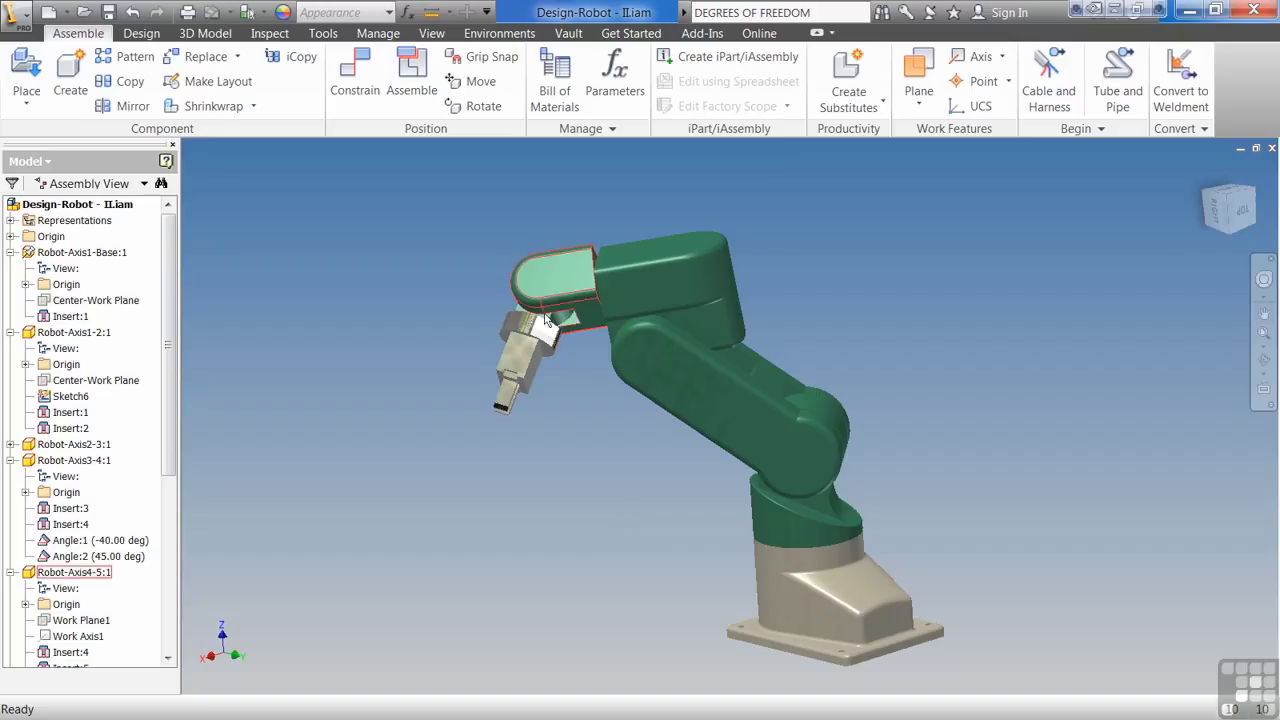
# Step: Examine the gripper and wrist at the end of the robot arm up close
pyautogui.scroll(5, 535, 330)
pyautogui.moveTo(533, 348); pyautogui.dragTo(500, 380)
pyautogui.press('F6')
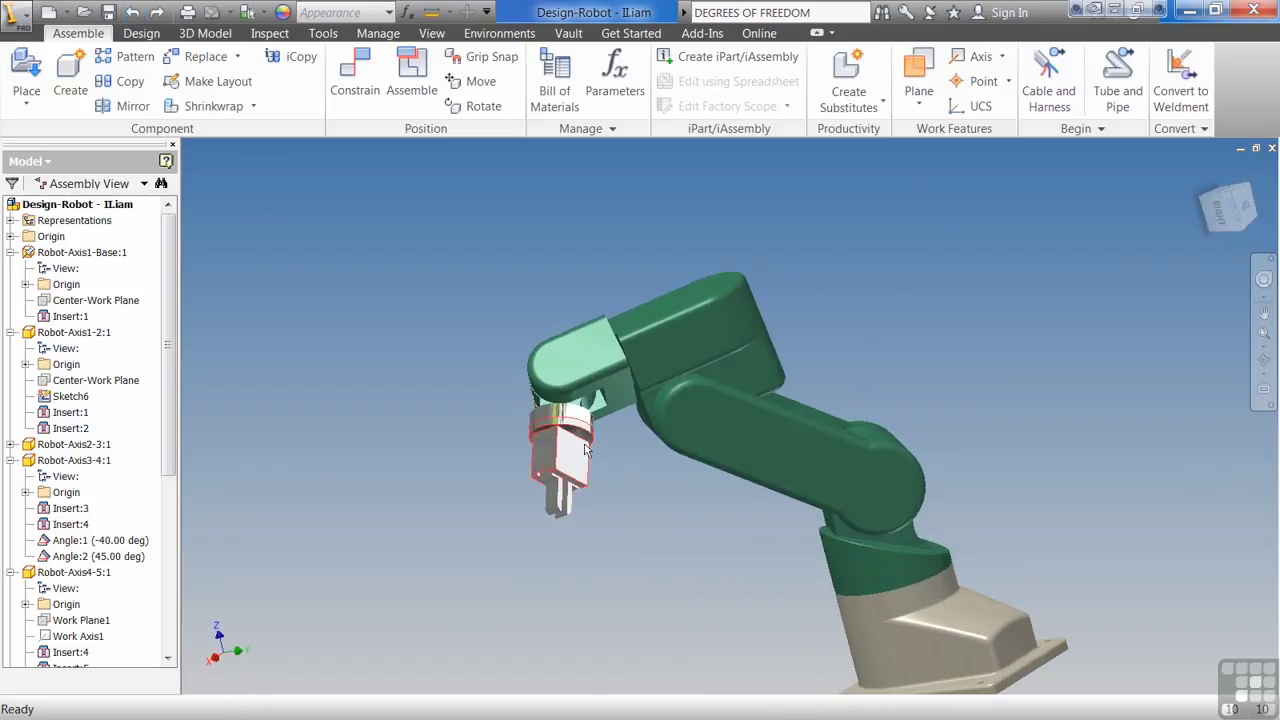
pyautogui.scroll(3, 572, 393)
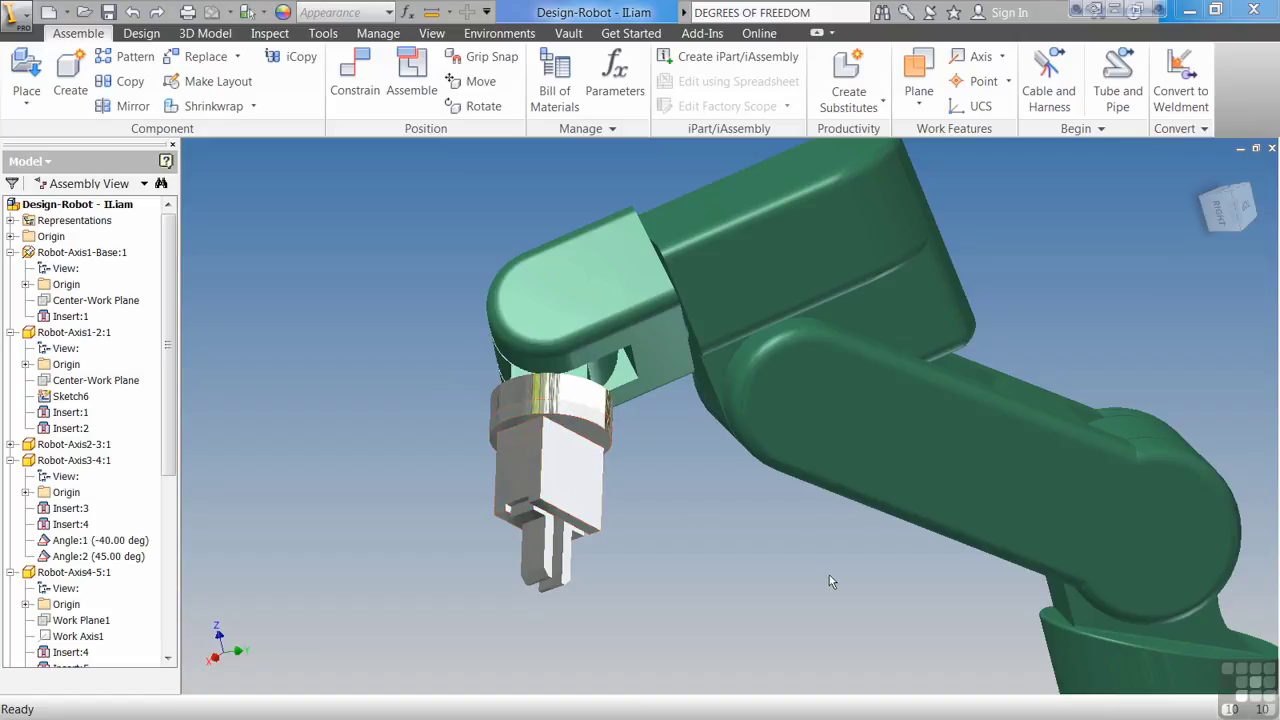
pyautogui.moveTo(803, 558); pyautogui.dragTo(612, 563, button='middle')
pyautogui.scroll(-3, 605, 564)
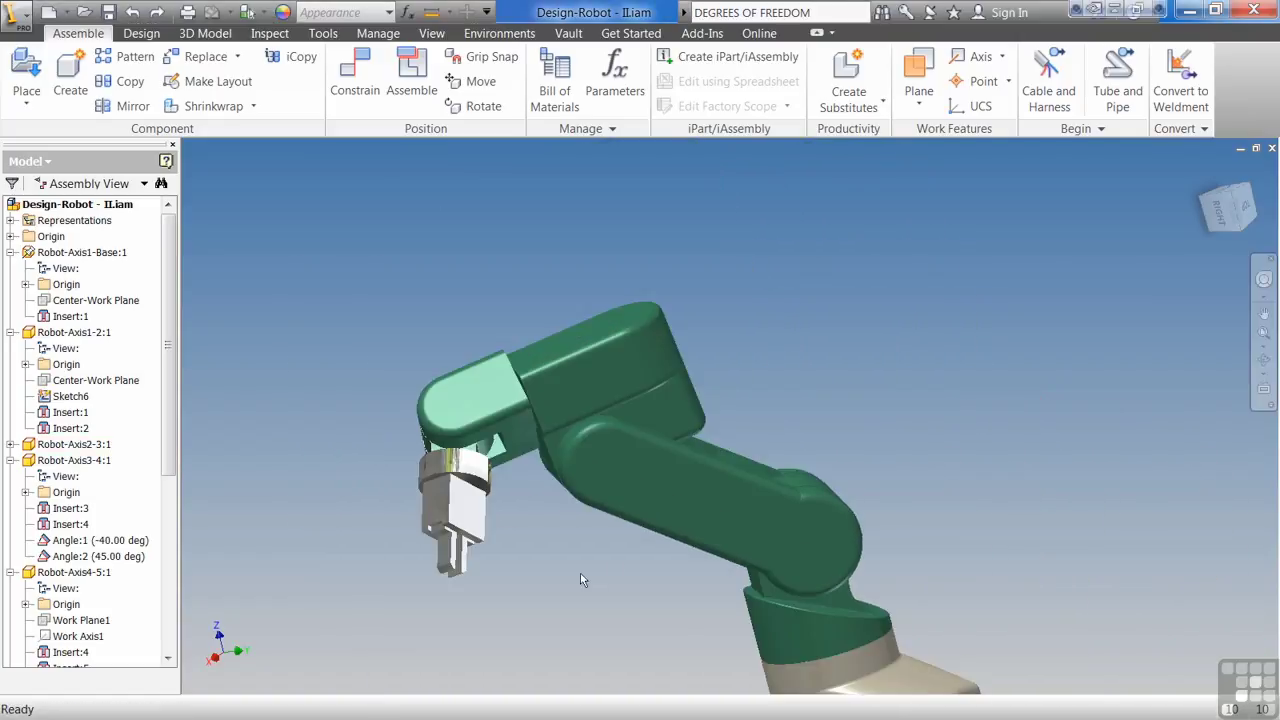